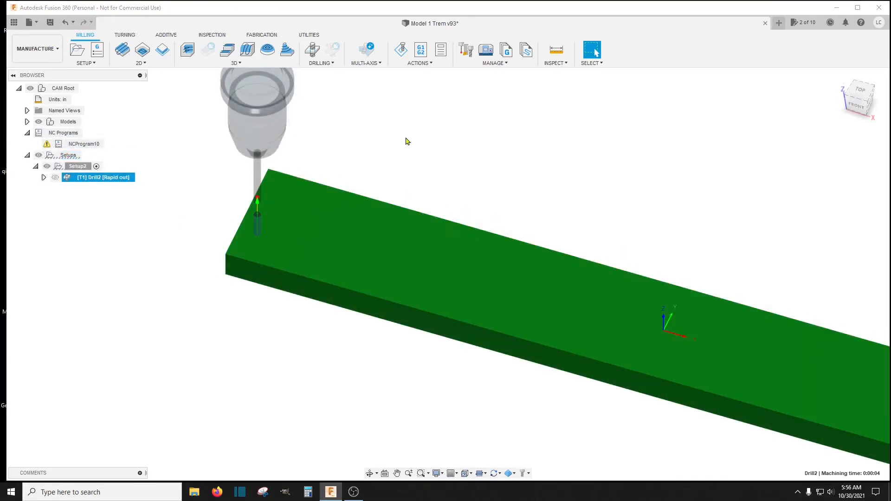
Step: Post the Drill2 operation with the Mach4Mill post as 1001 in the Neck folder, replacing the existing file, and close the generated code
left_click(422, 50)
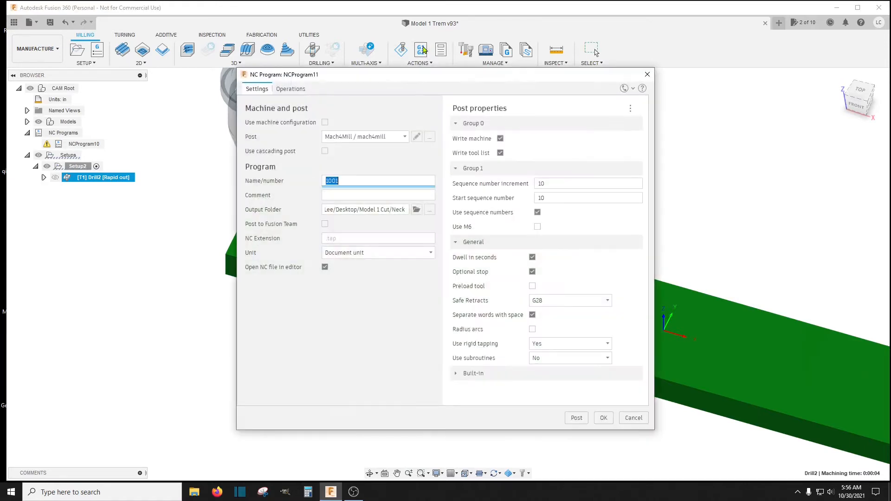
left_click(576, 417)
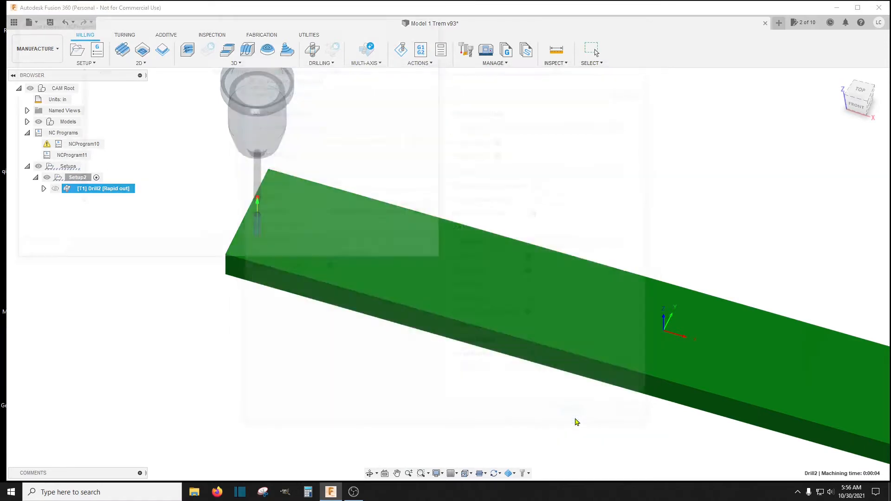
left_click(373, 252)
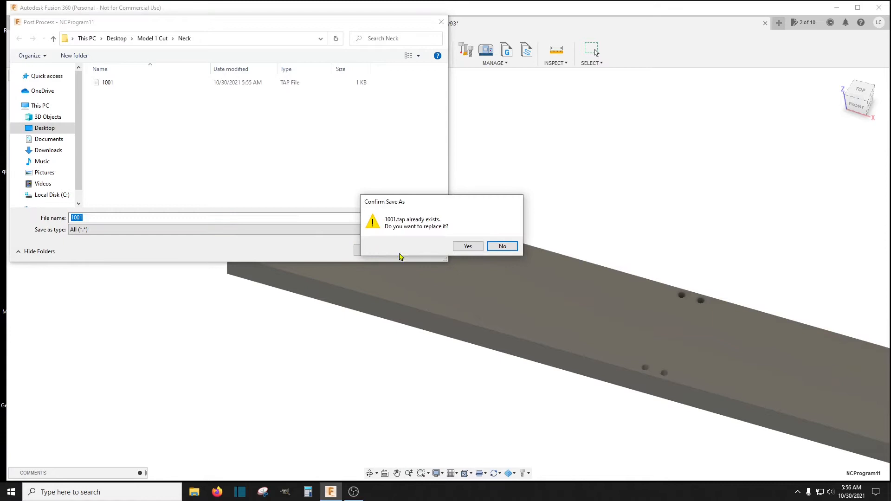
left_click(472, 248)
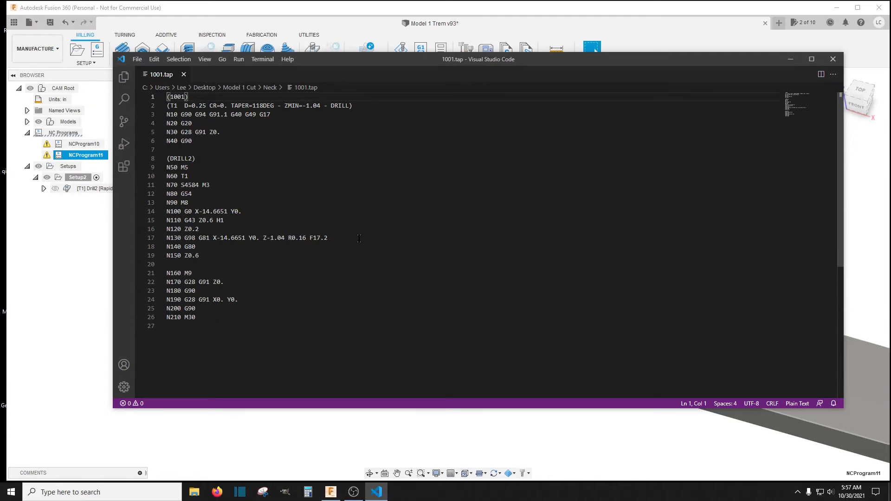
left_click(833, 59)
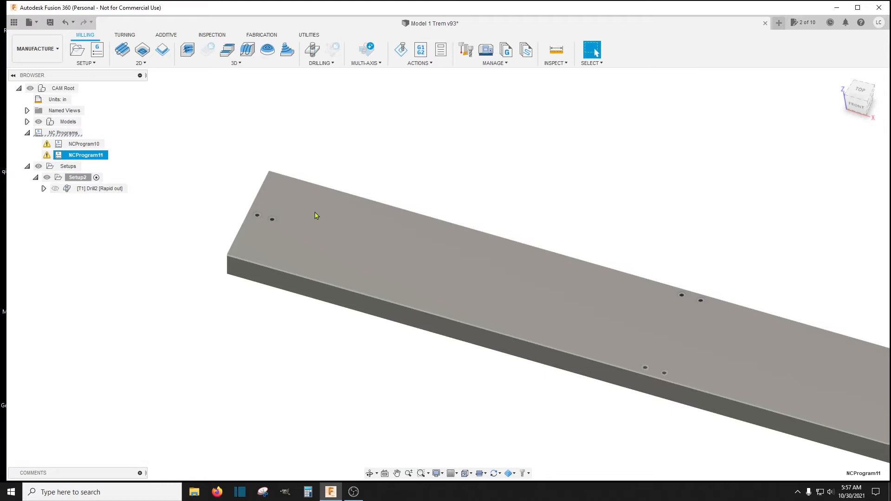
Step: Create an NC program for Setup2 and examine the Mach4Mill post in the Fusion 360 library and the posts stored locally
right_click(75, 179)
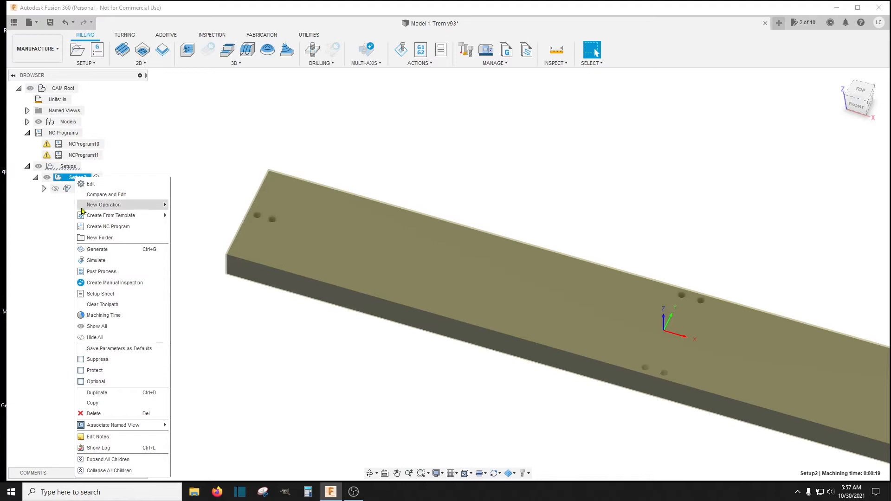
left_click(113, 230)
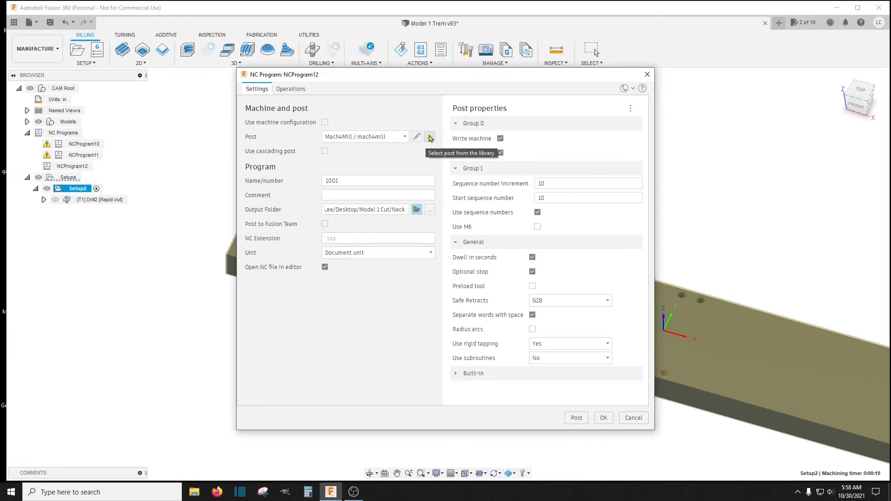
left_click(429, 137)
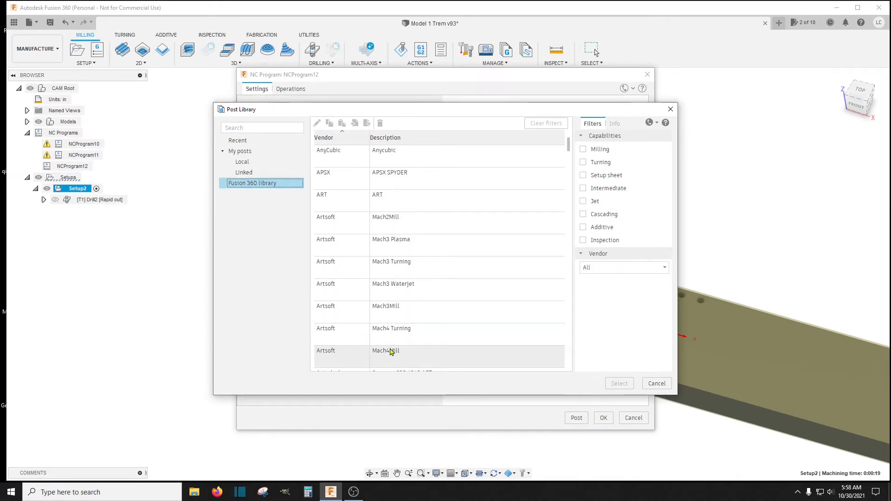
left_click(400, 356)
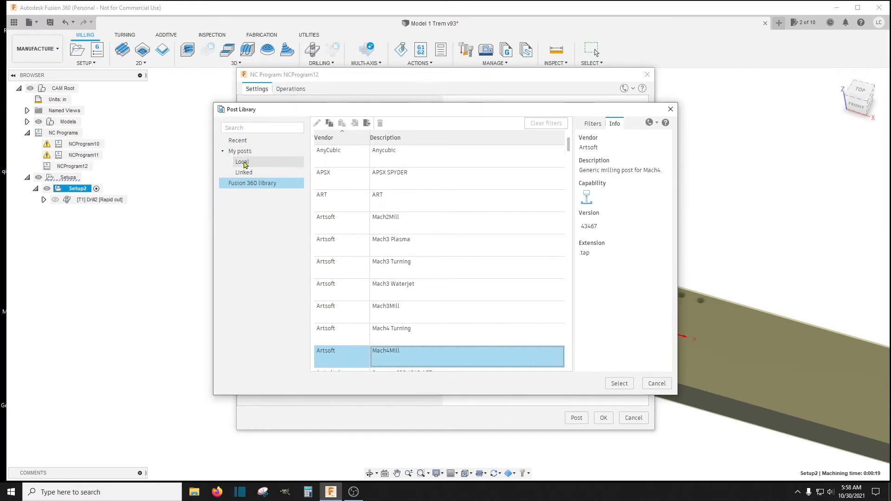
left_click(243, 162)
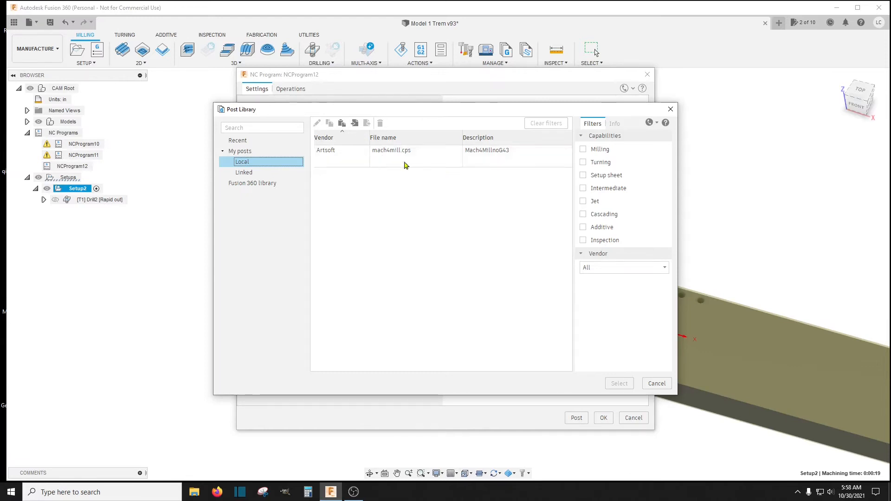
left_click(655, 383)
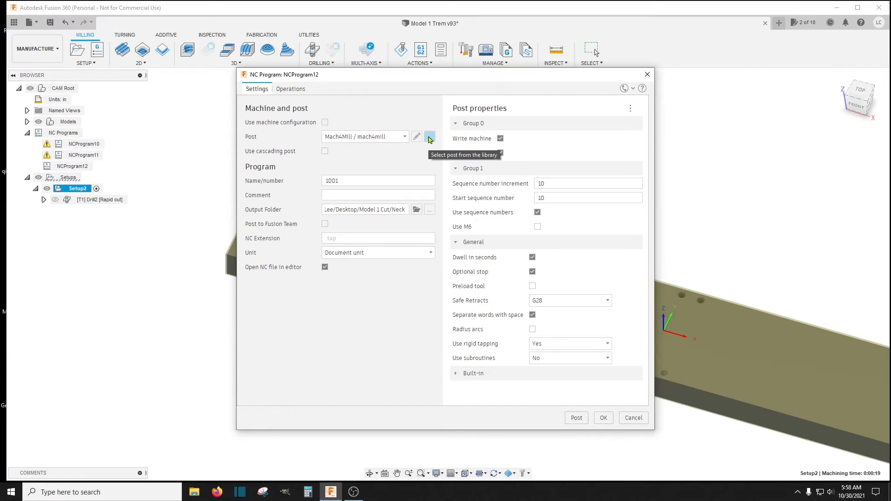
Step: Assign the local Mach4MillnoG43 post to the Setup2 NC program and open its code for editing
left_click(430, 138)
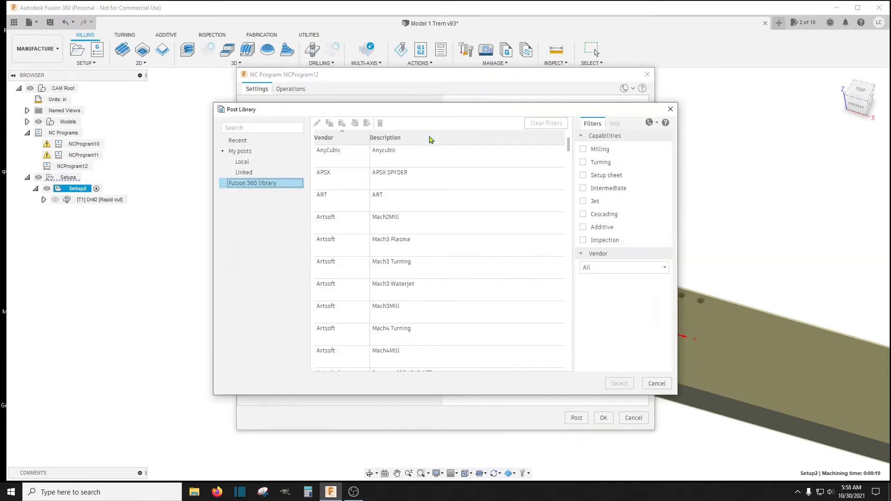
left_click(243, 161)
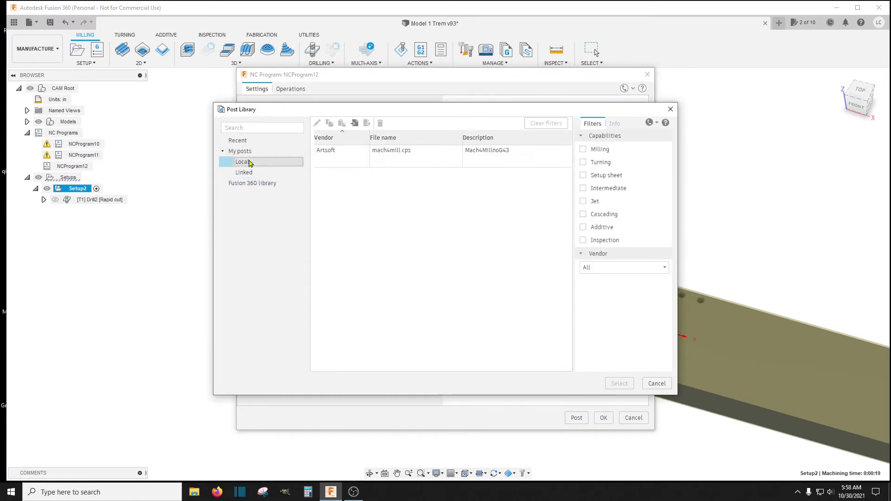
left_click(389, 161)
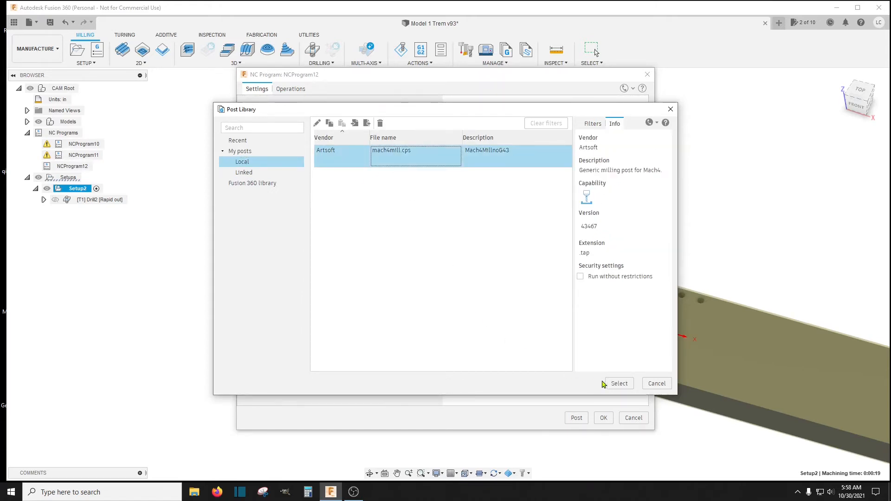
left_click(618, 384)
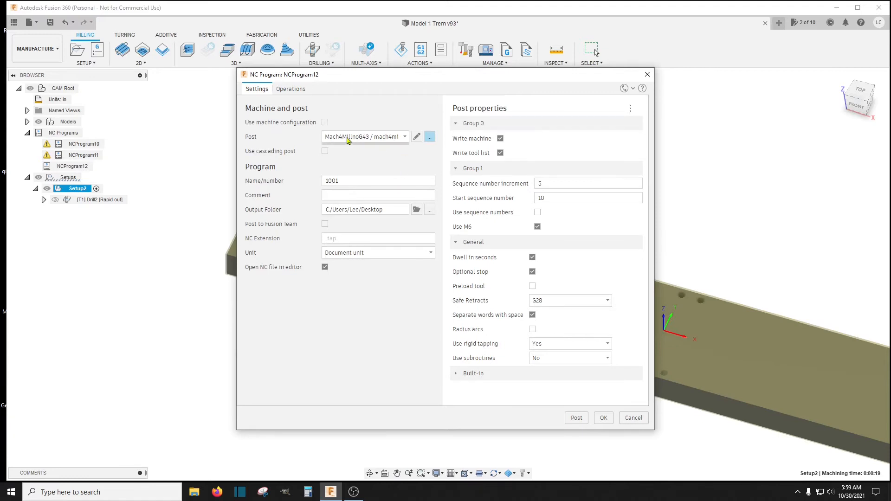
left_click(416, 137)
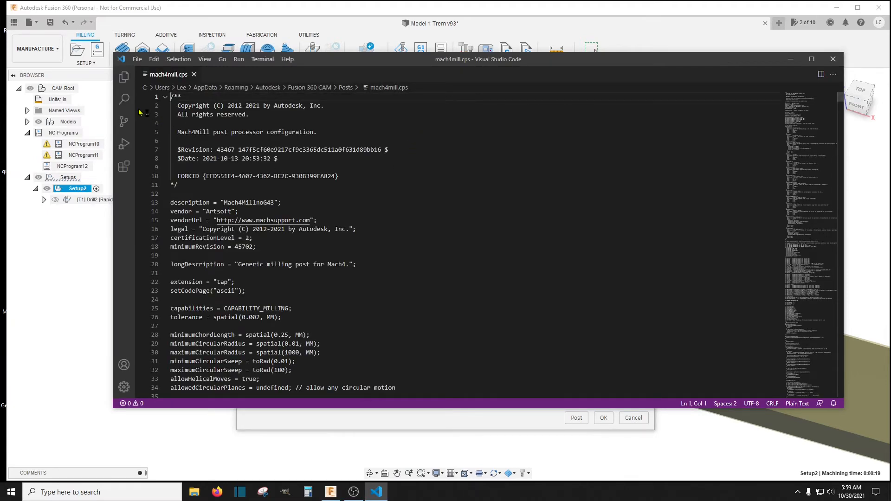
Step: Open the Posts folder in the code editor and search its files for isHeadConfiguration
left_click(124, 103)
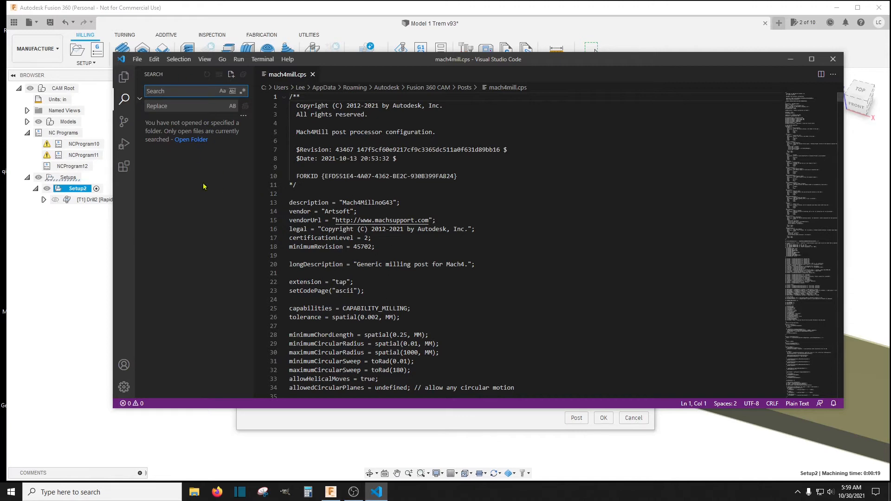
left_click(189, 140)
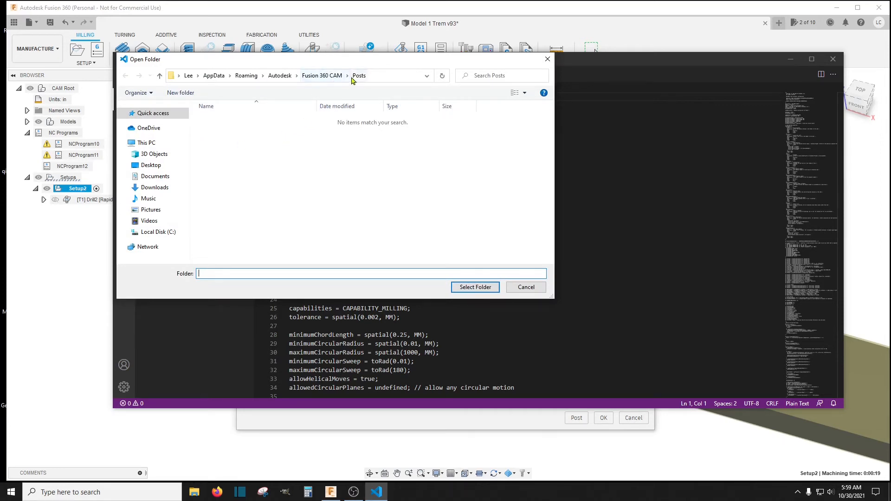
left_click(470, 287)
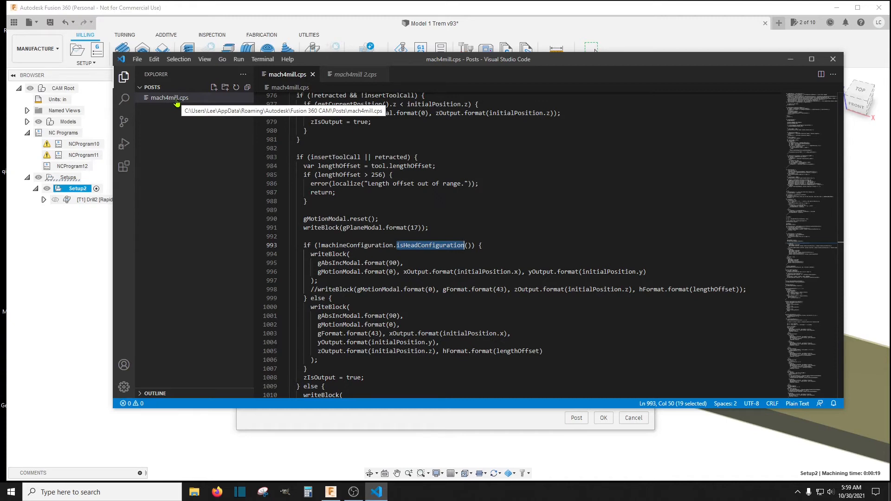
left_click(124, 98)
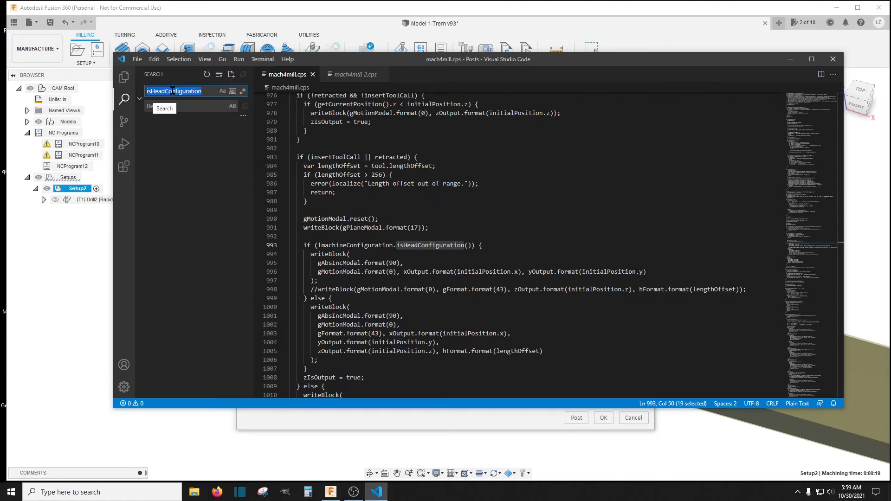
key("Return")
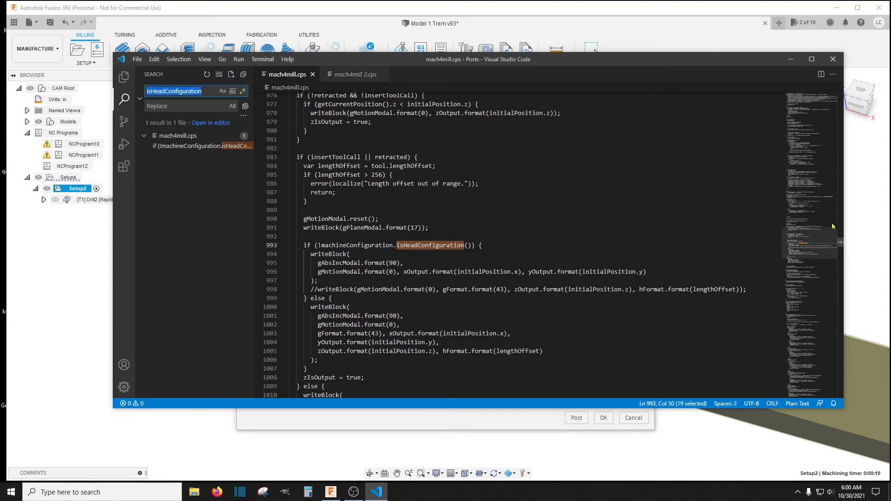
Step: Examine the onClose function near the end of mach4mill.cps, close the editor and discard the unposted NC program
left_click_drag(839, 243, 840, 384)
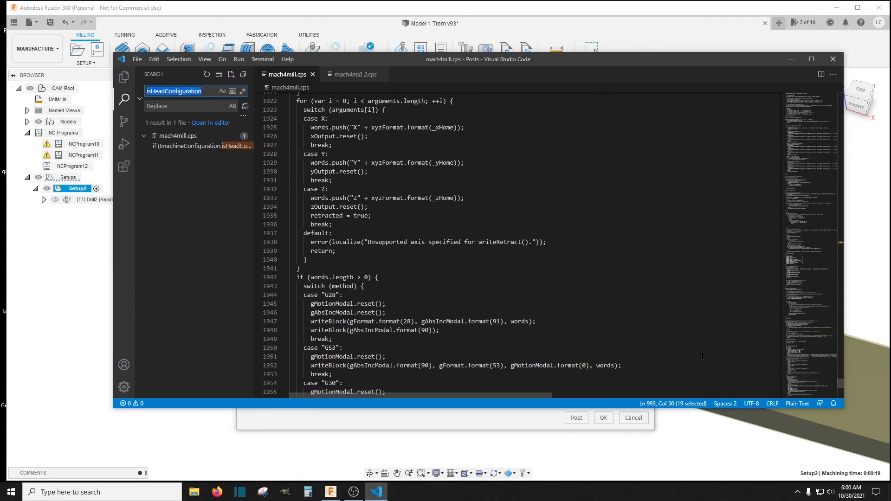
scroll(702, 356, "down", 10)
scroll(695, 342, "up", 2)
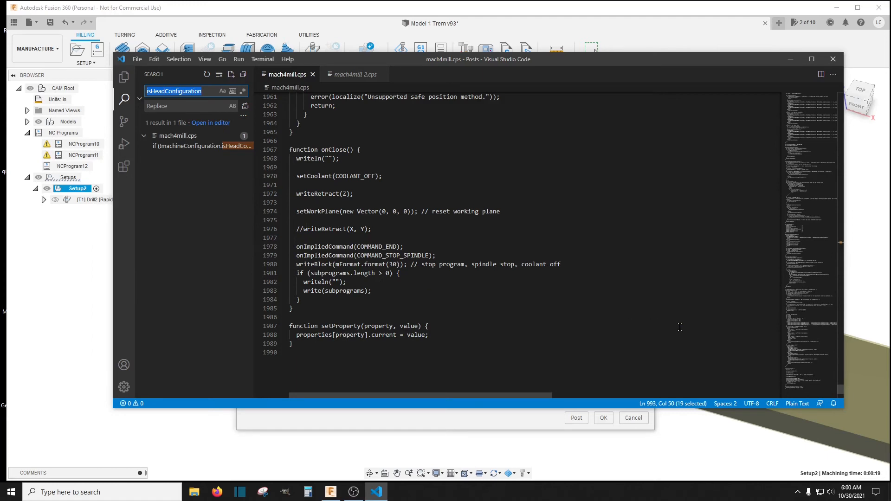
left_click(137, 59)
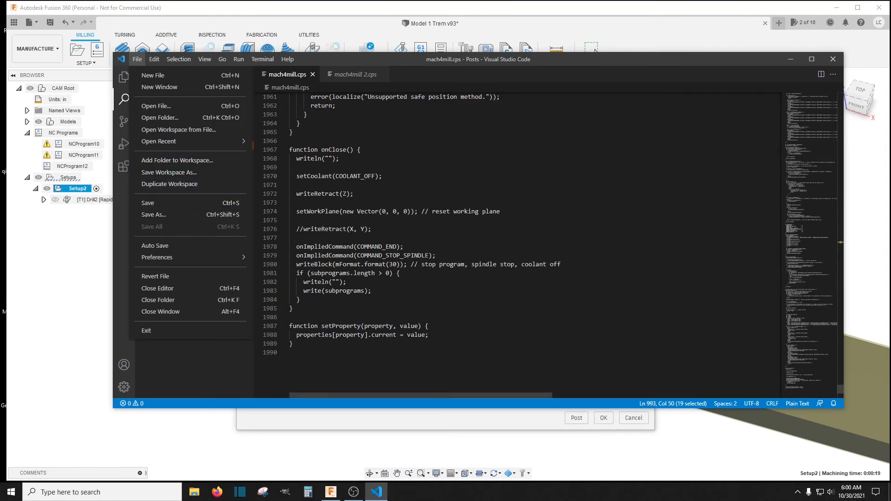
left_click(832, 59)
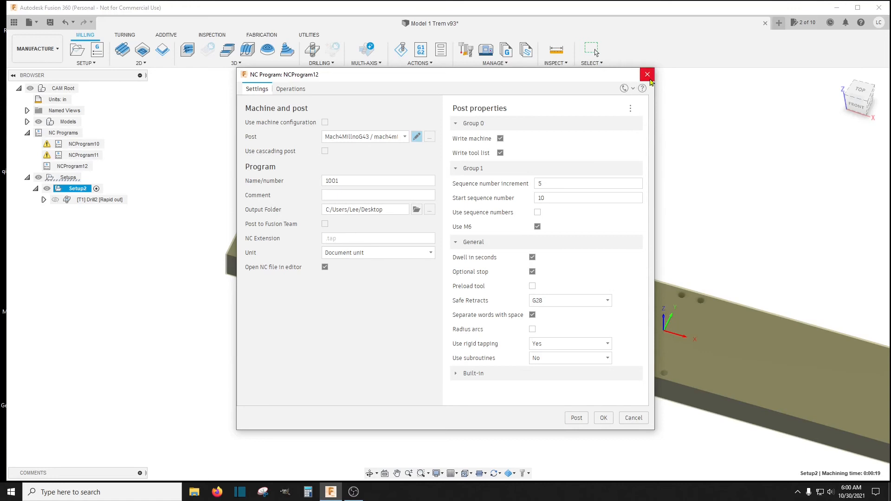
left_click(647, 75)
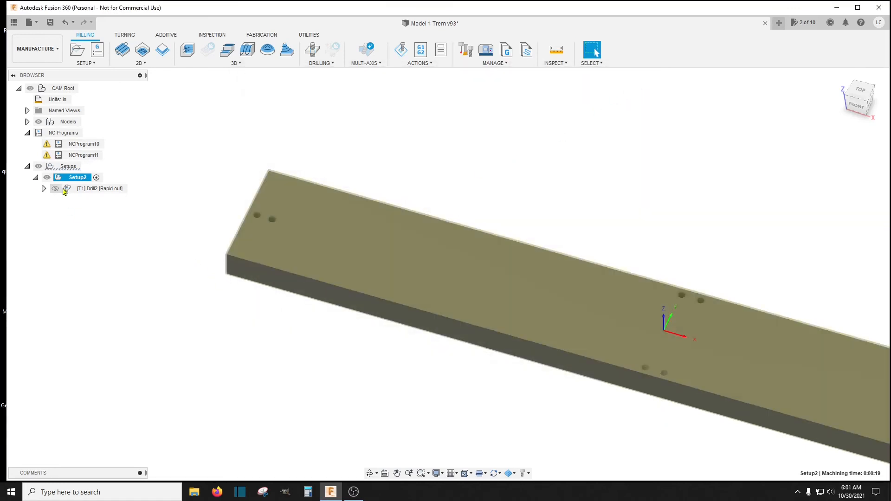
right_click(72, 181)
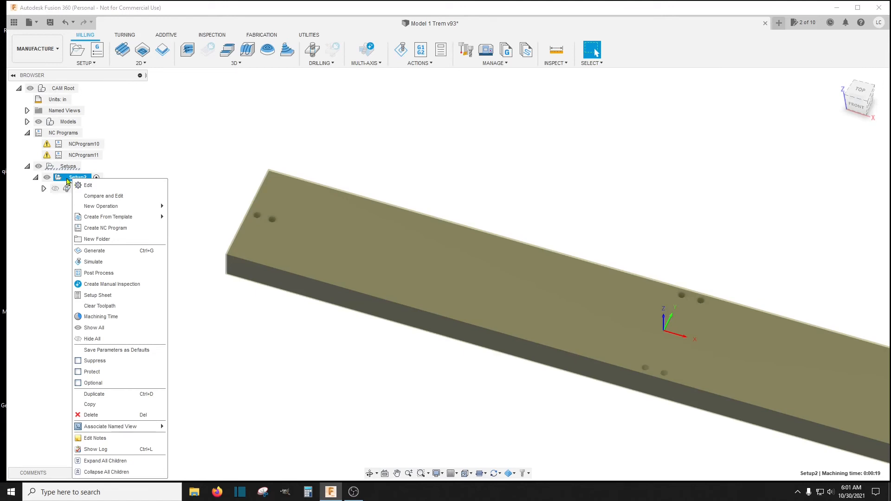
left_click(64, 179)
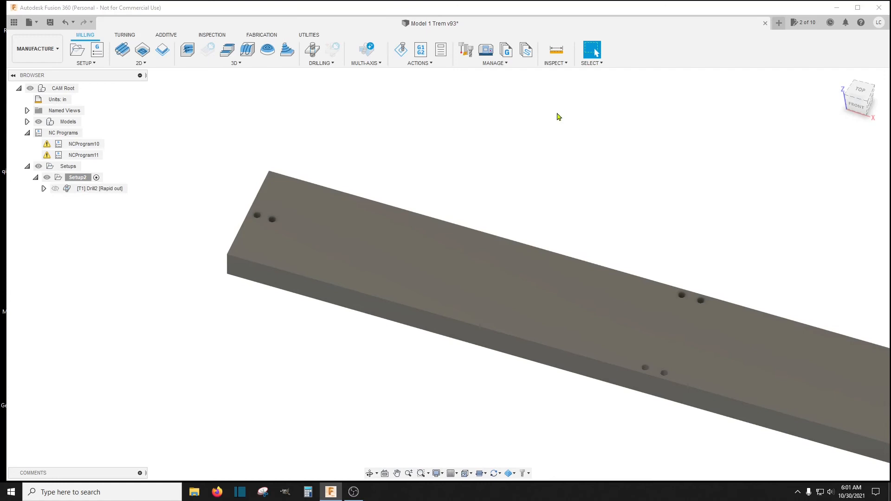
Step: Start a new NC program and assign the local Mach4MillnoG43 post, mach4mill.cps, to it
left_click(423, 52)
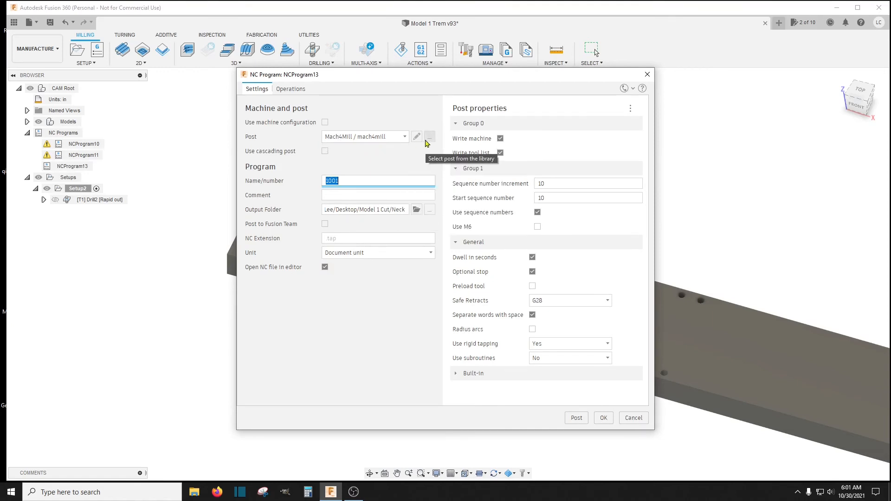
left_click(430, 139)
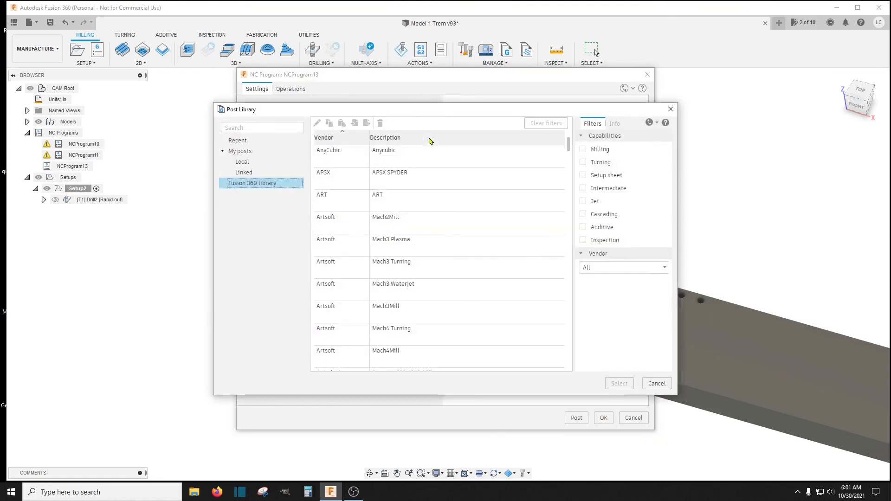
left_click(251, 163)
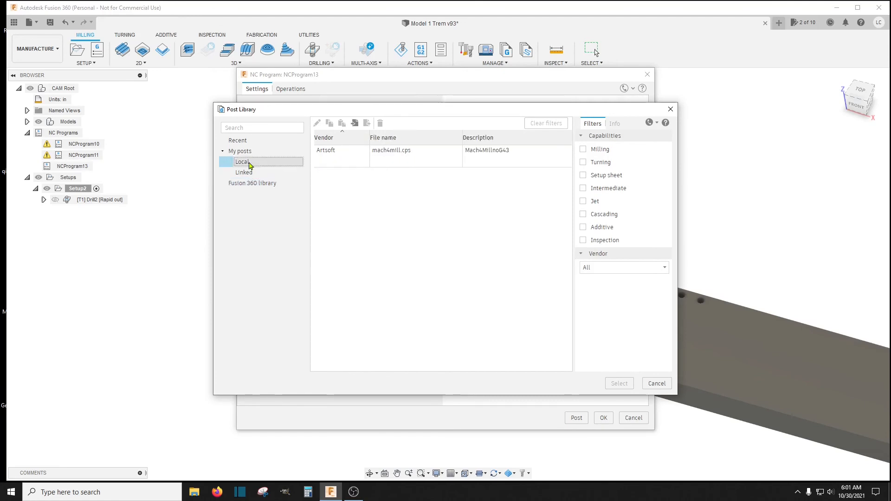
left_click(397, 155)
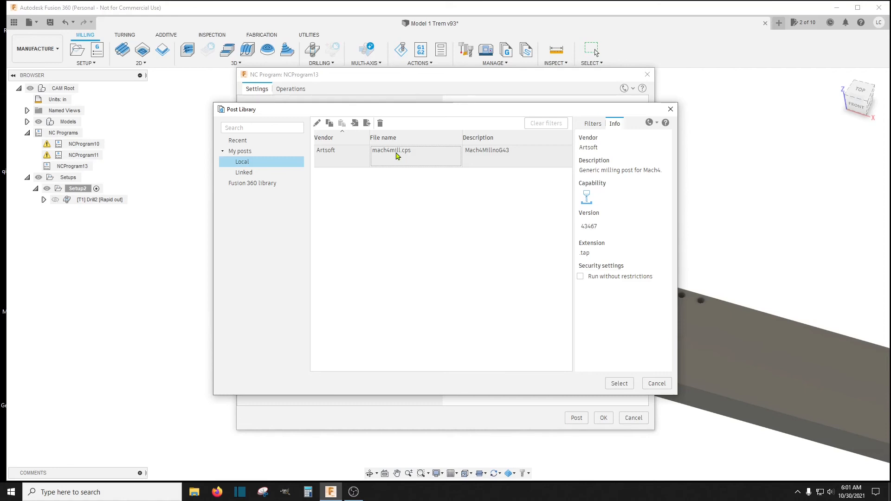
left_click(621, 384)
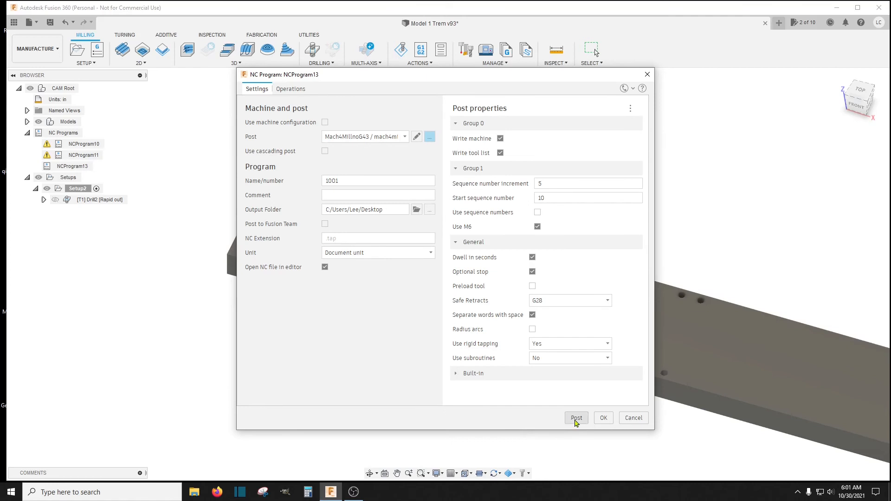
Step: Post the NC program as 1001 to the Desktop, replacing the existing file
left_click(576, 418)
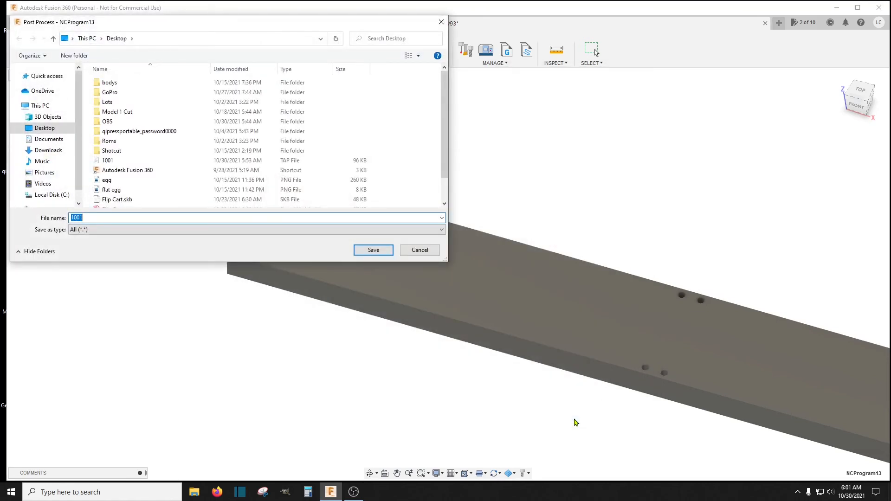
left_click(368, 251)
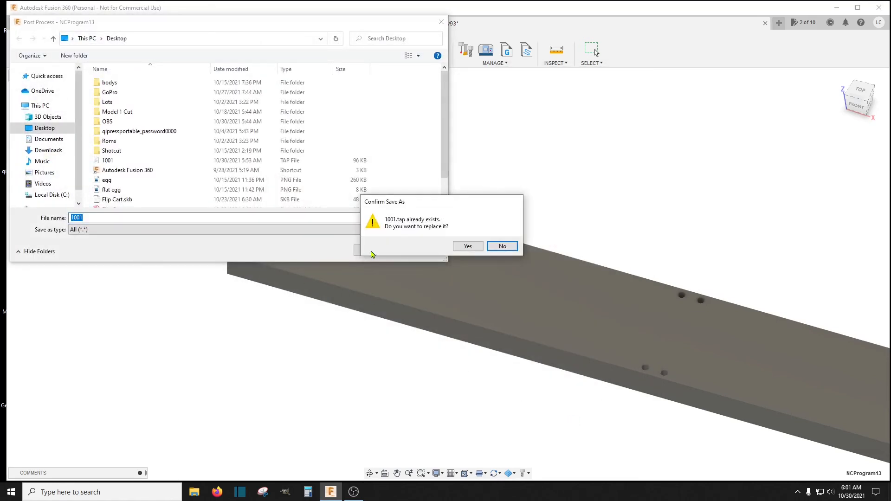
left_click(464, 246)
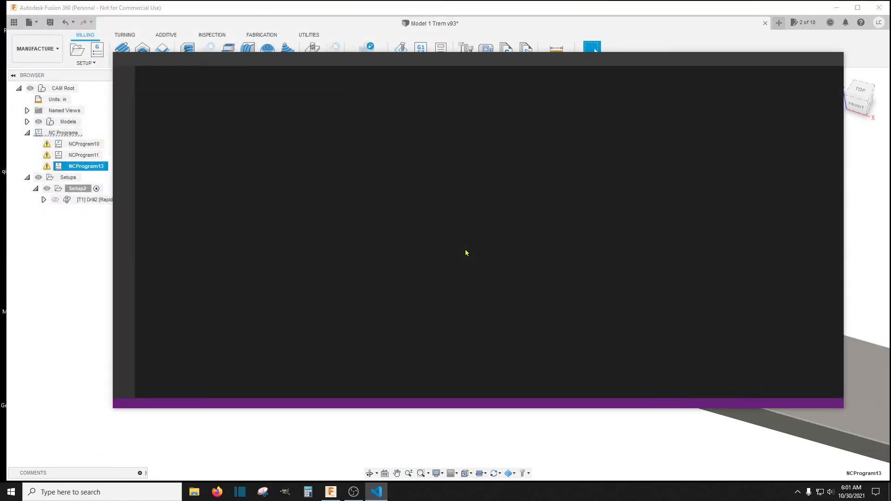